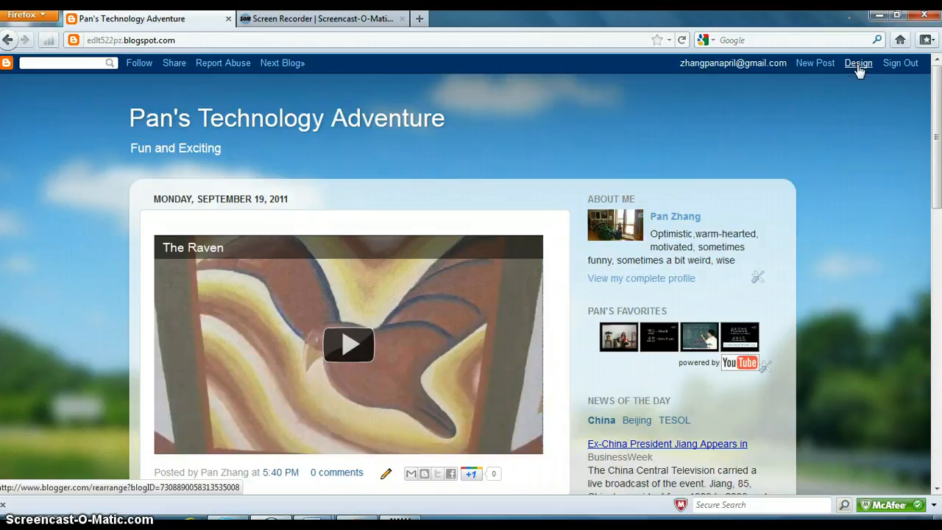
Open the blog's design page and look over the arrangement of all its page elements.
left_click(857, 65)
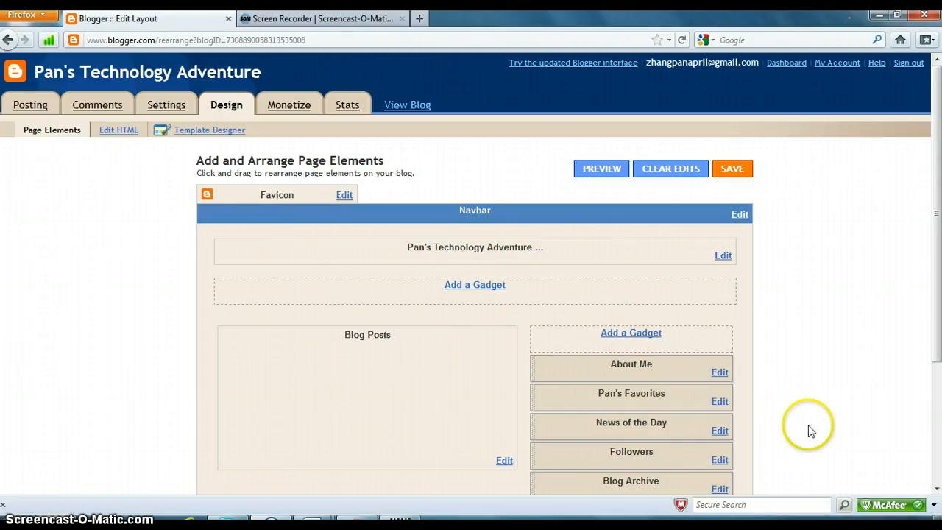
left_click(936, 436)
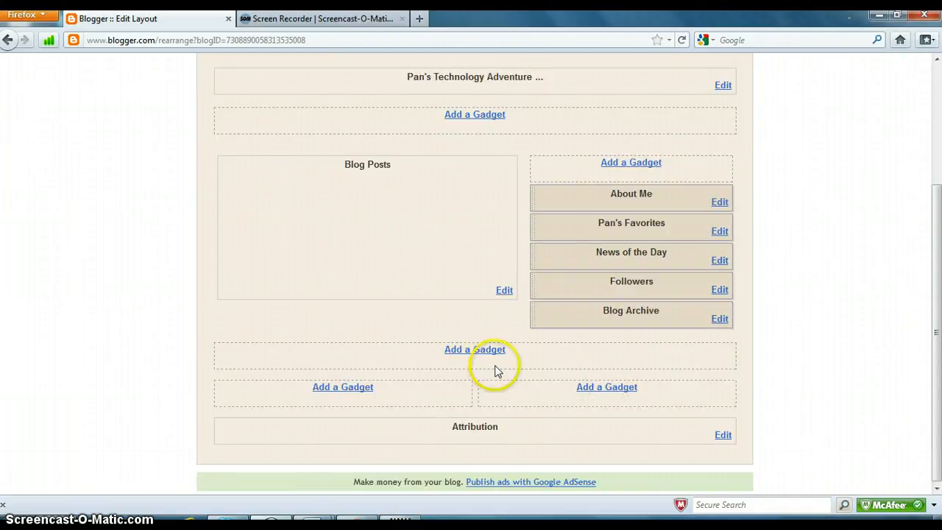
left_click(937, 87)
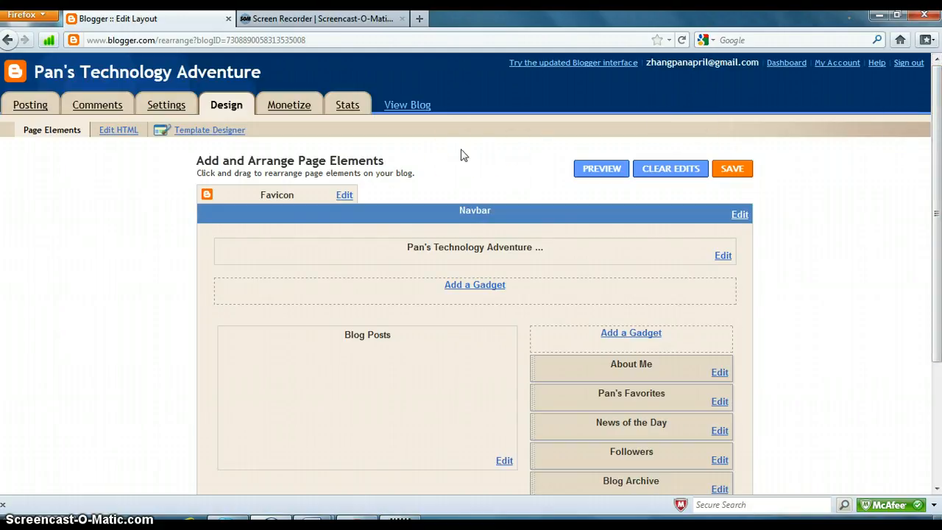
View the published blog and look through its whole page down to the footer.
left_click(421, 106)
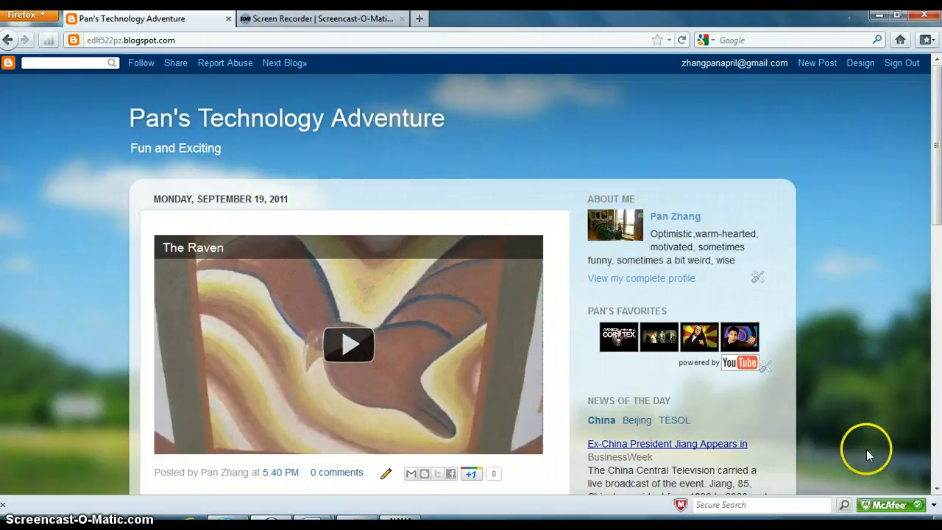
scroll(883, 445, "down", 10)
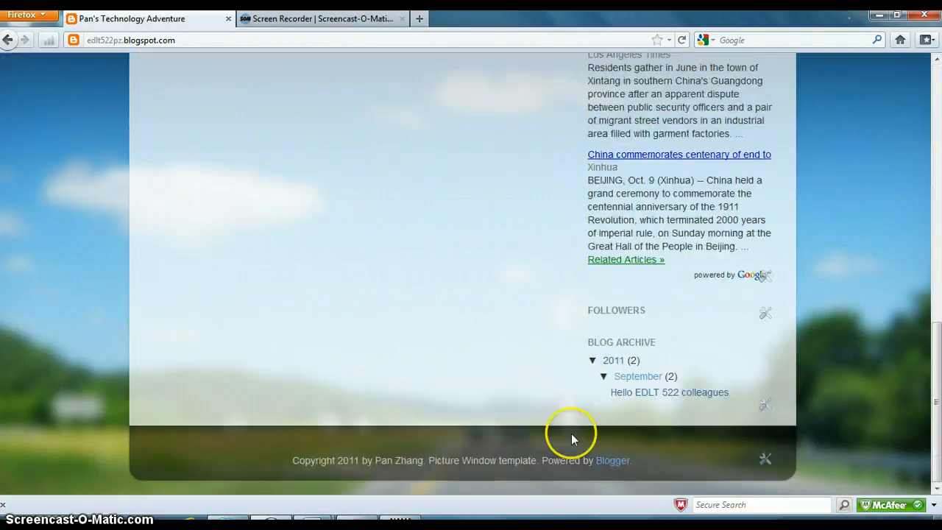
left_click(936, 124)
left_click(936, 124)
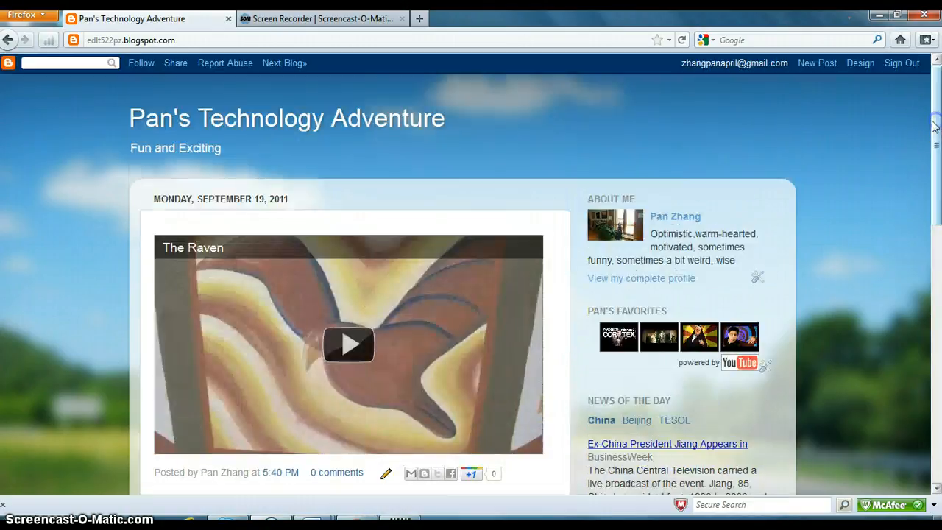
Return to the blog's design page and take a brief look at the gadget list for the area below the header.
left_click(865, 63)
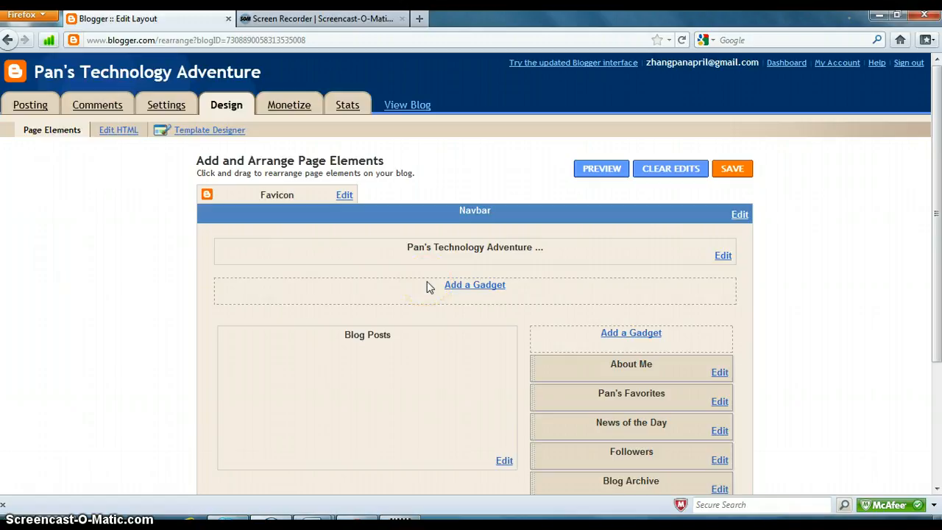
left_click(458, 290)
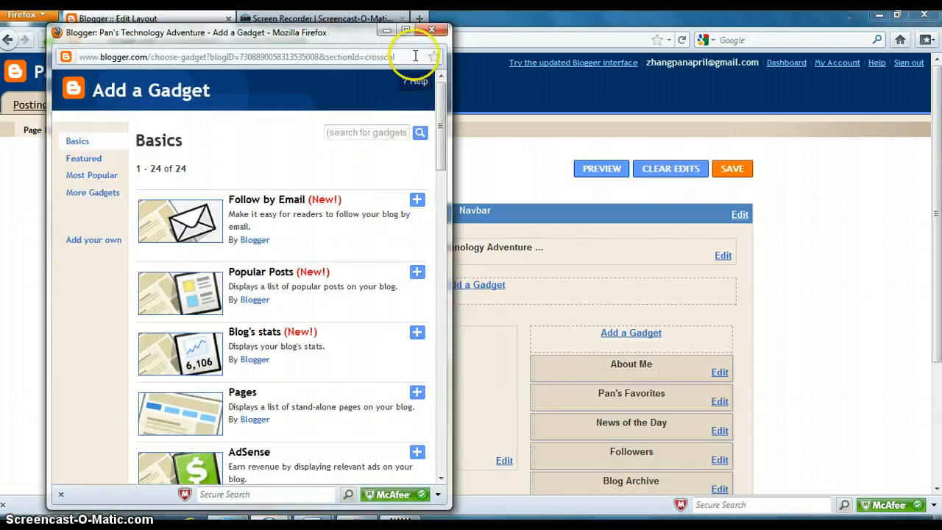
left_click(442, 33)
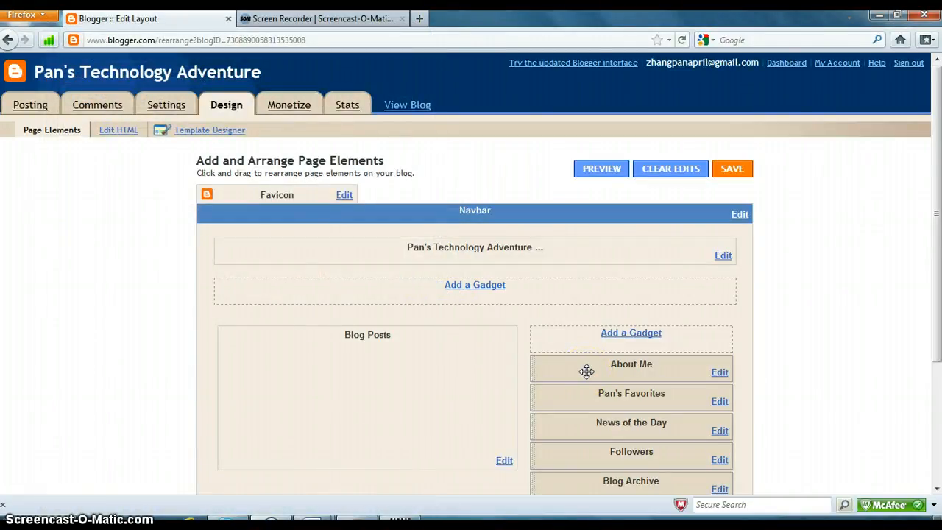
Look at the Template Designer's template choices and return to the page elements layout.
left_click_drag(586, 372, 642, 444)
left_click(320, 398)
left_click(211, 134)
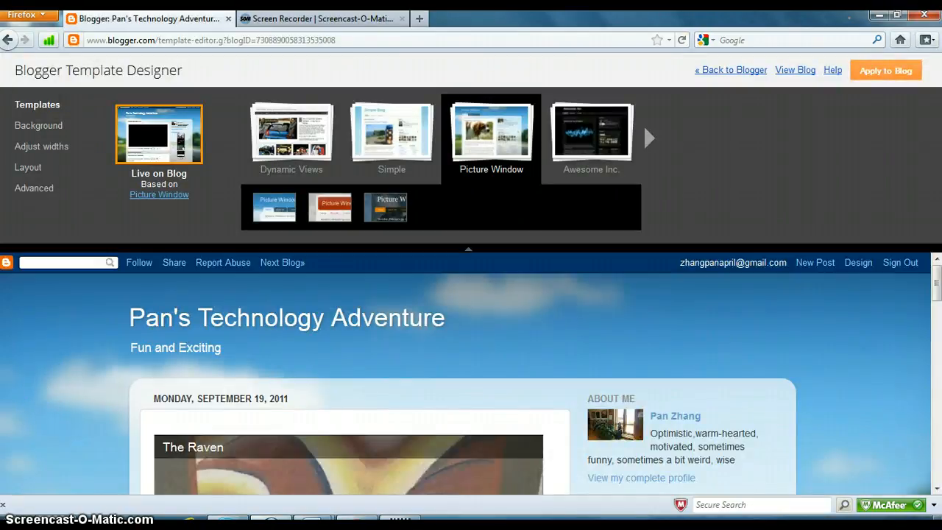
left_click(8, 41)
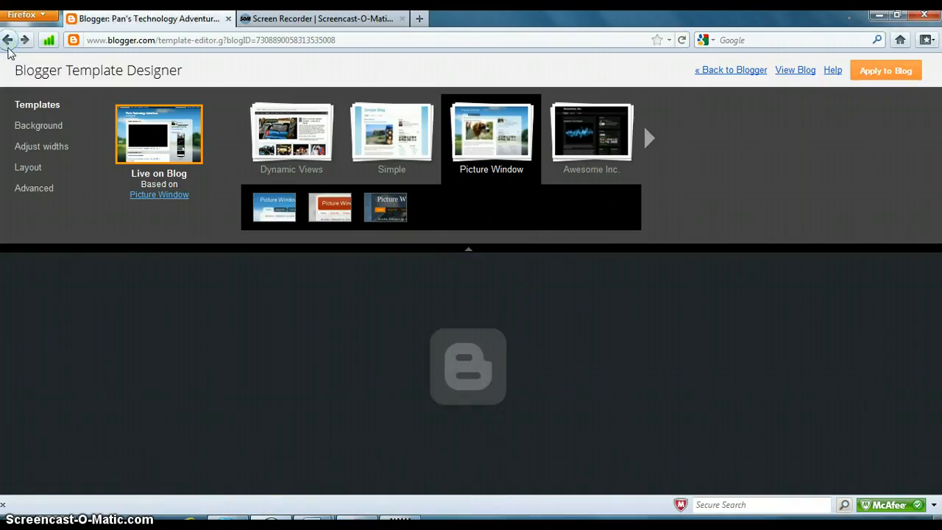
left_click(8, 48)
left_click(8, 48)
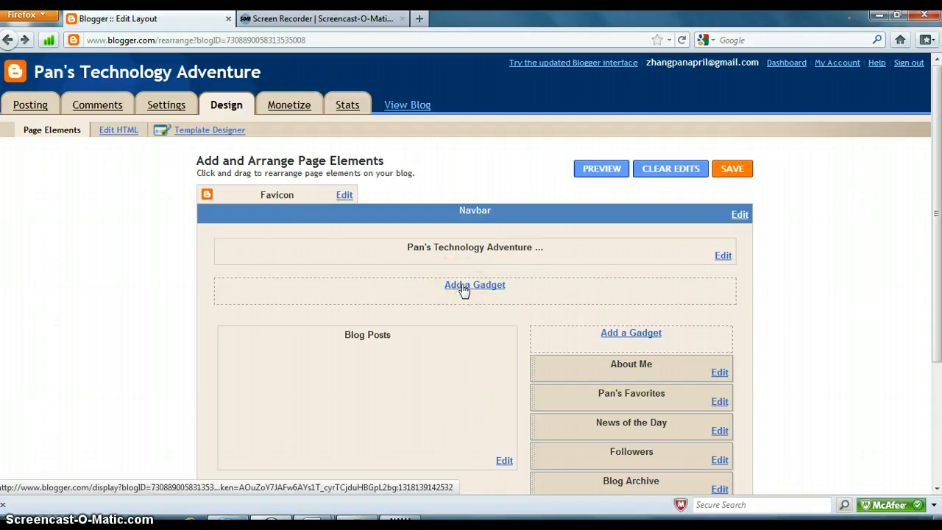
Open the gadget list for the area between the blog header and the blog posts.
left_click(464, 287)
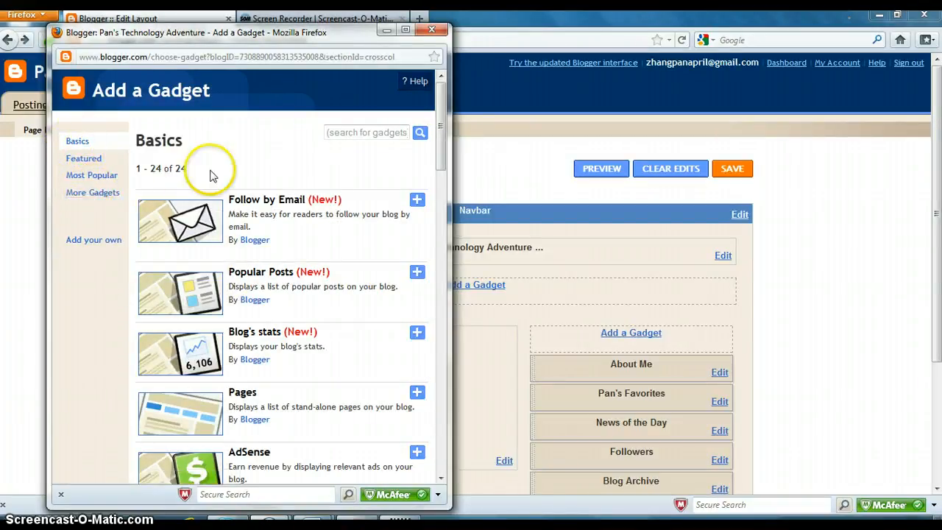
left_click(311, 177)
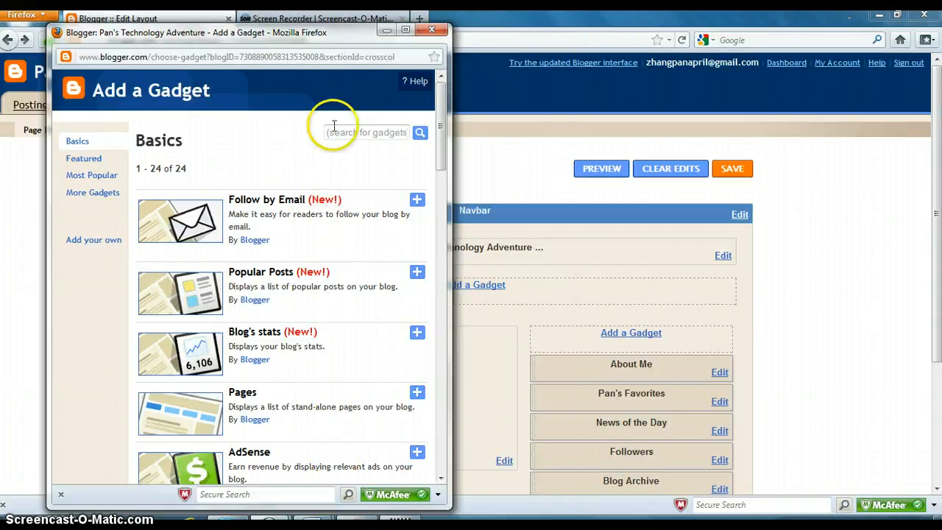
left_click(356, 131)
type("adf")
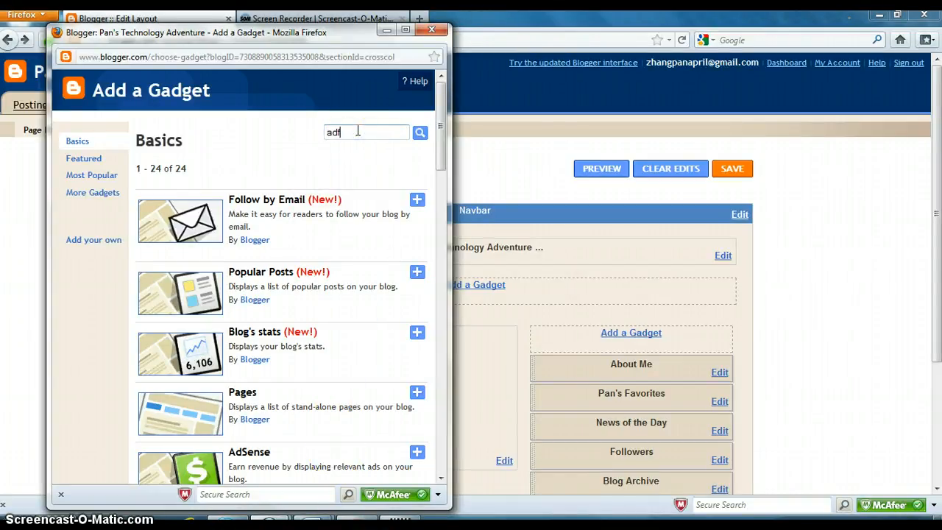
key("BackSpace")
key("BackSpace")
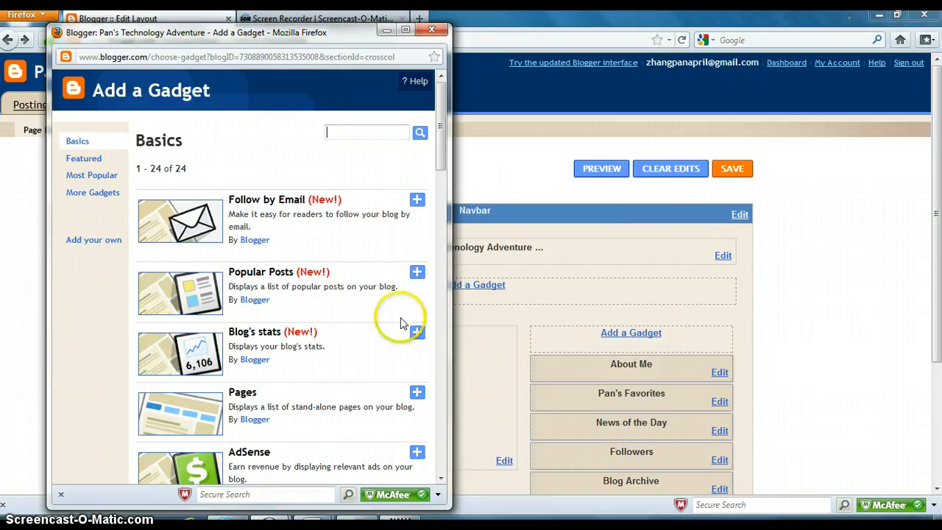
Choose the Link List gadget from the basic gadgets to add it below the header.
left_click(441, 383)
left_click(441, 382)
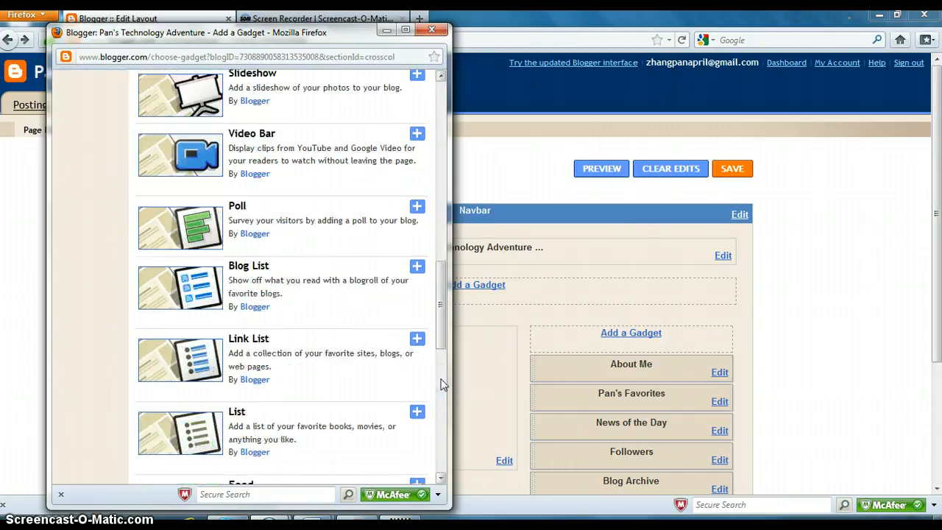
left_click(260, 340)
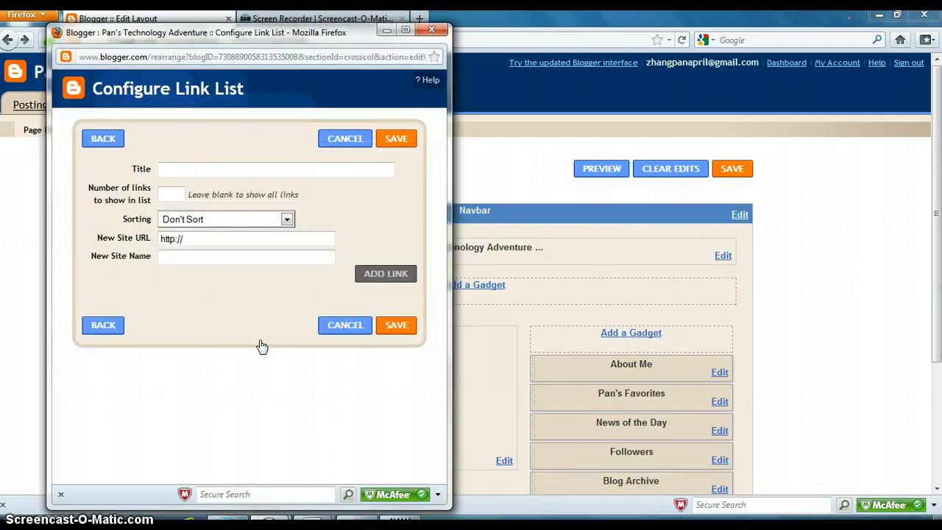
Title the link list "Useful Chinese Language Sites".
left_click(228, 173)
type("Useful")
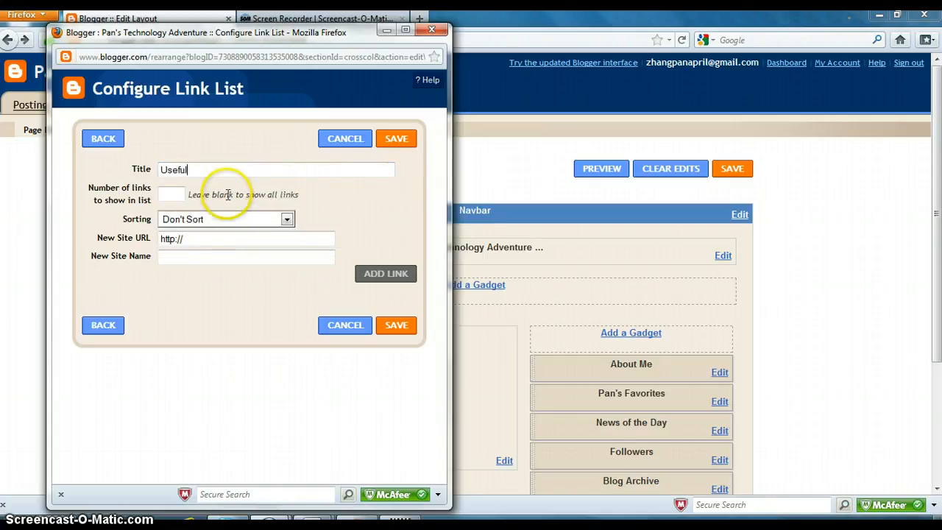
type(" Chinese La")
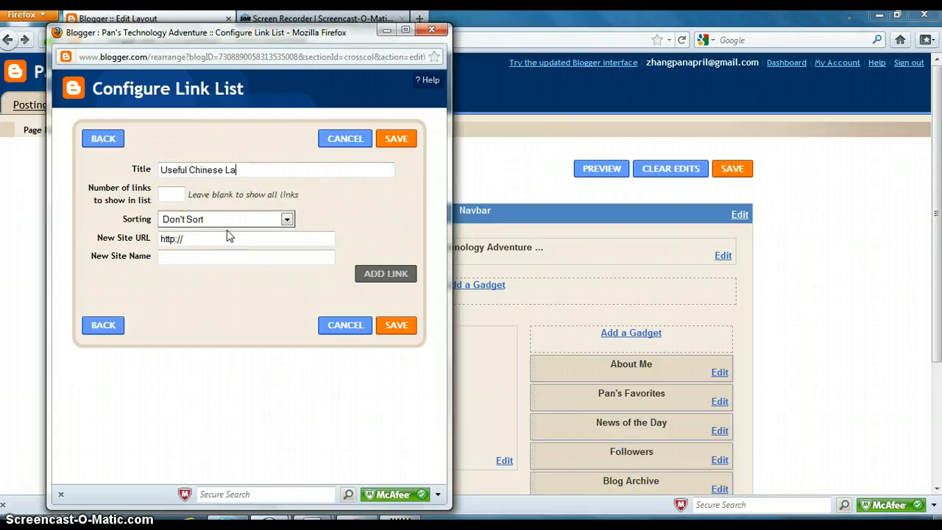
type("nguage Sites")
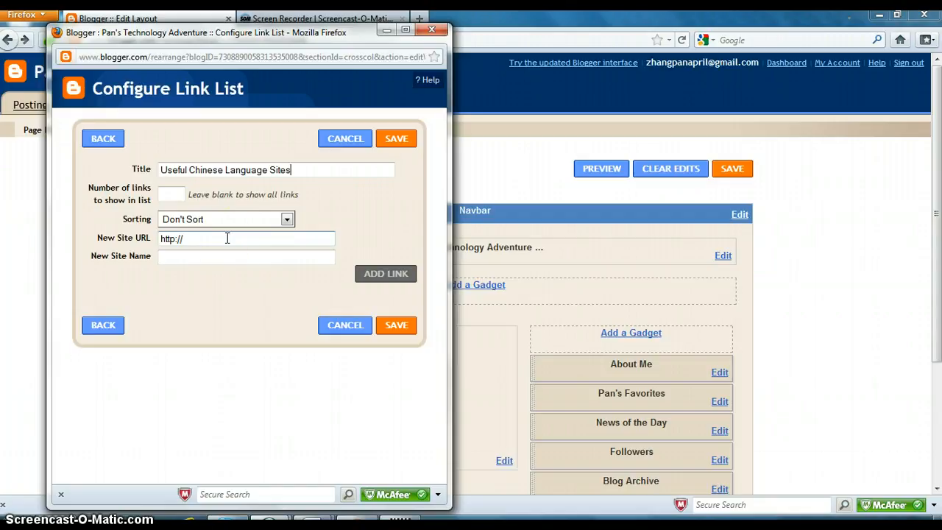
left_click(221, 237)
type("www.")
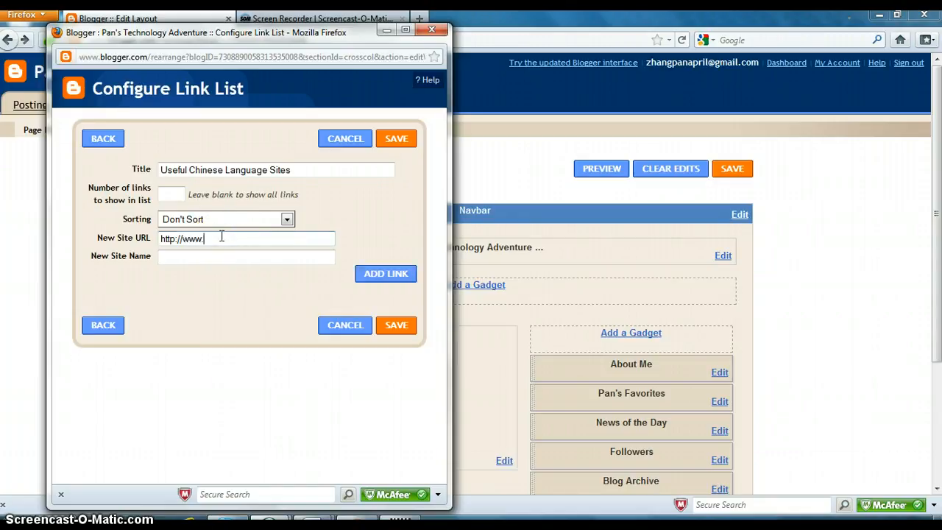
type("nciku.com")
key("Tab")
type("NCIKU ON")
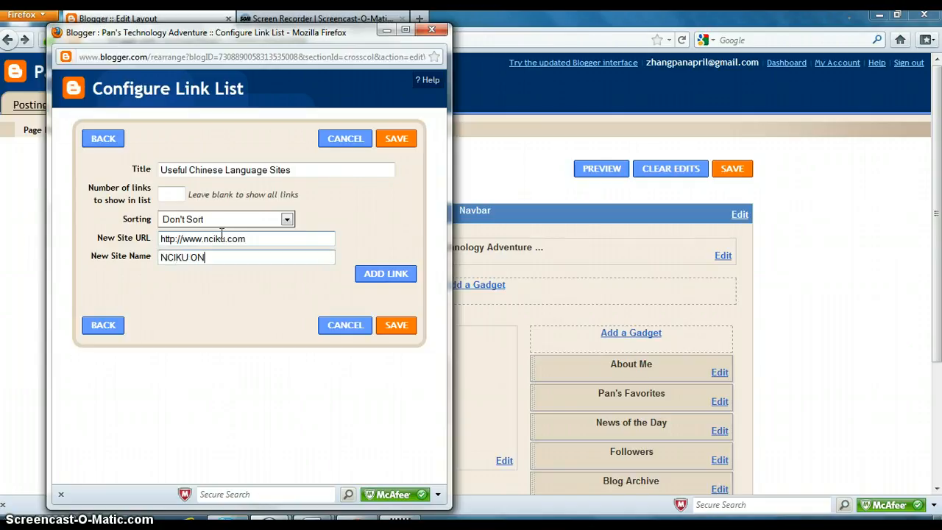
key("BackSpace")
type("nline Dictionary")
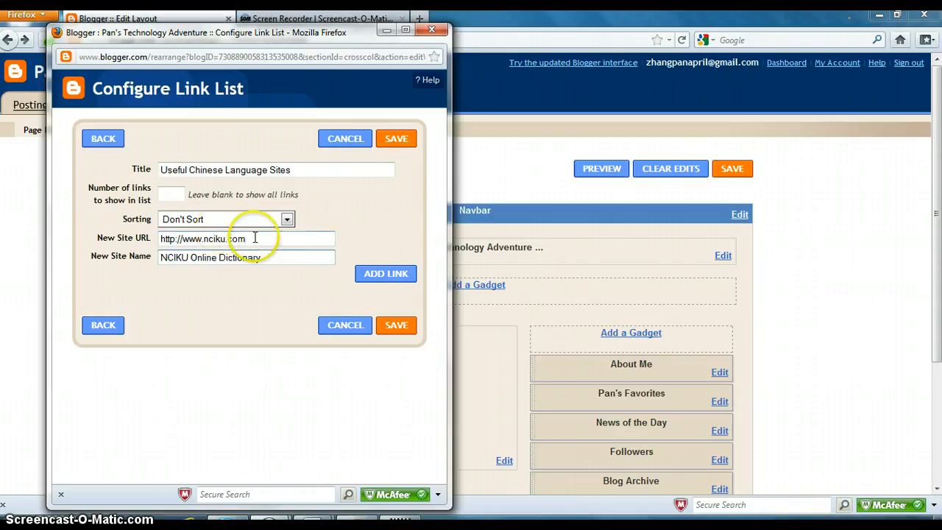
left_click(386, 274)
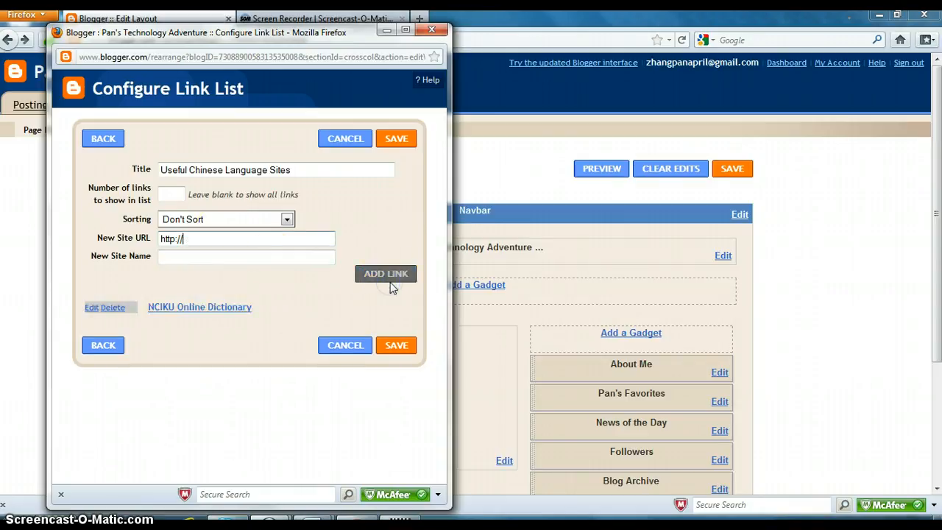
type("www.zh")
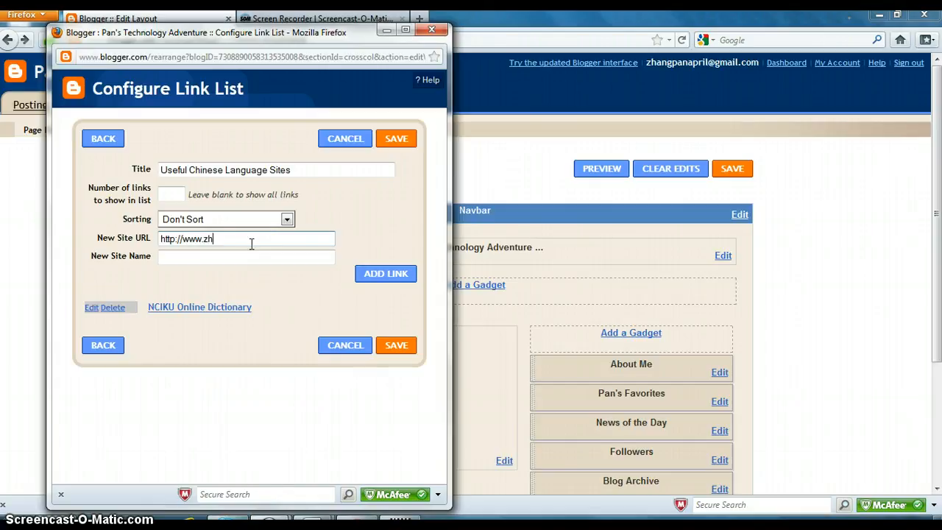
type("ongwen.co")
type("m")
key("Tab")
type("z")
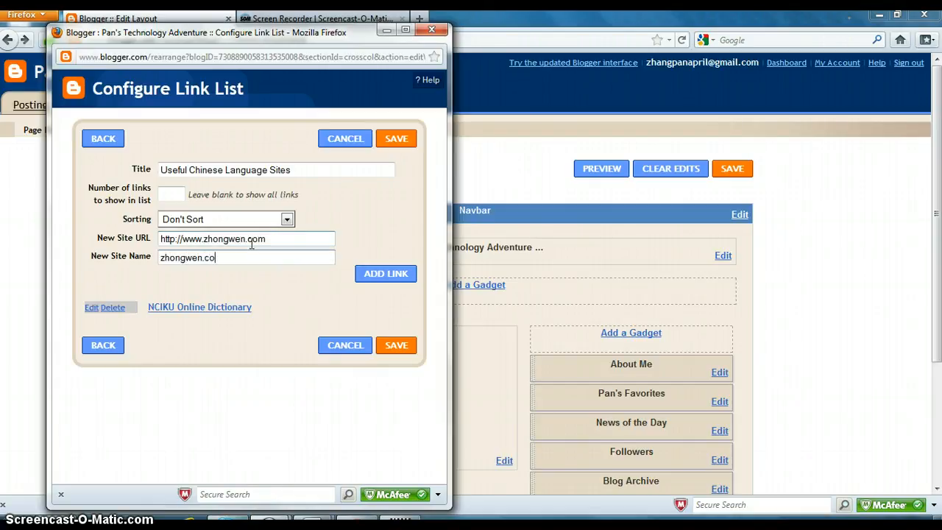
left_click(361, 273)
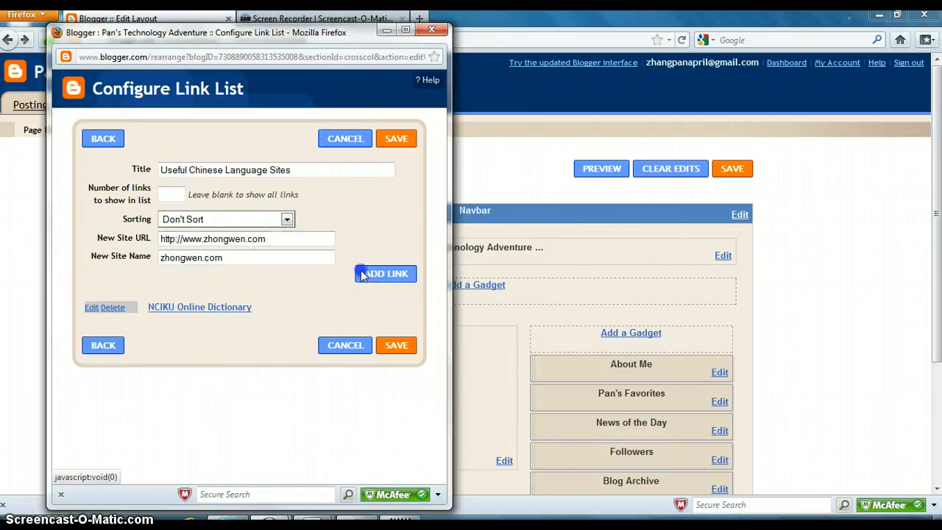
Save the link list gadget and the layout, and check the new links on the published blog.
left_click(396, 365)
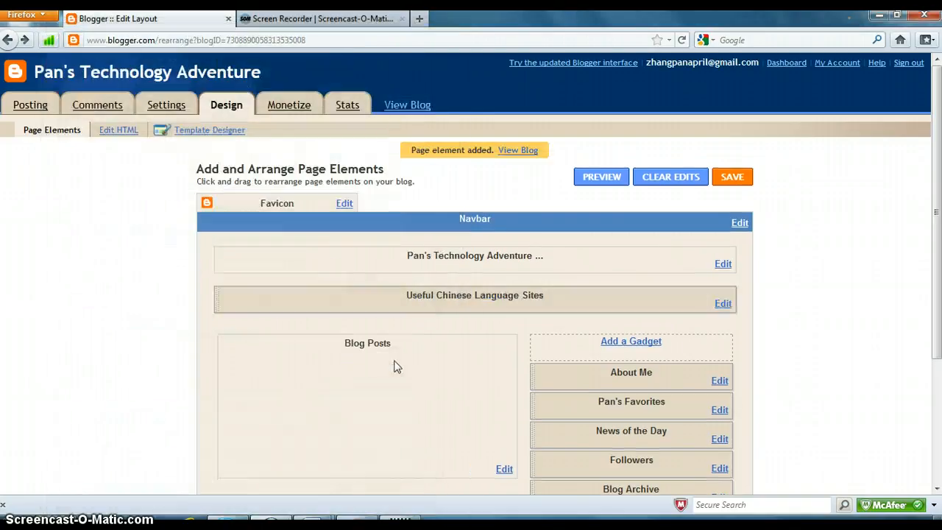
left_click(727, 176)
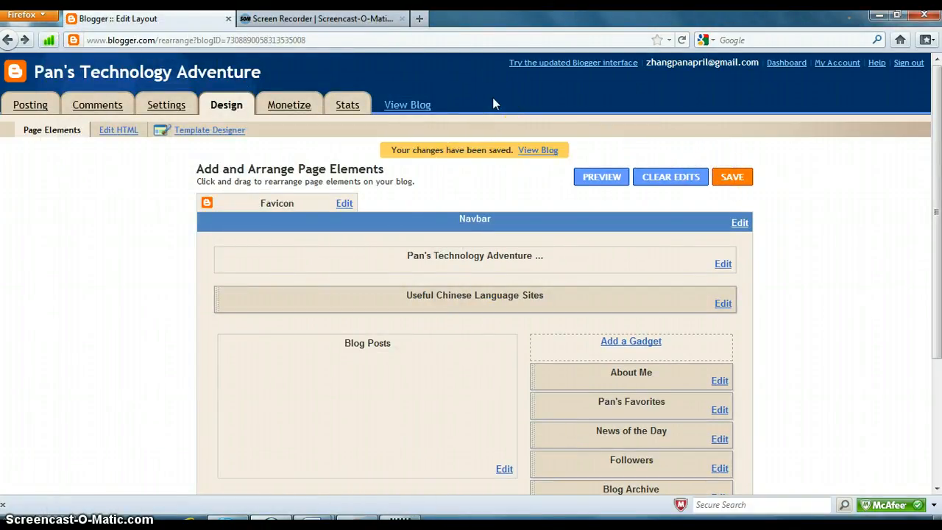
left_click(426, 104)
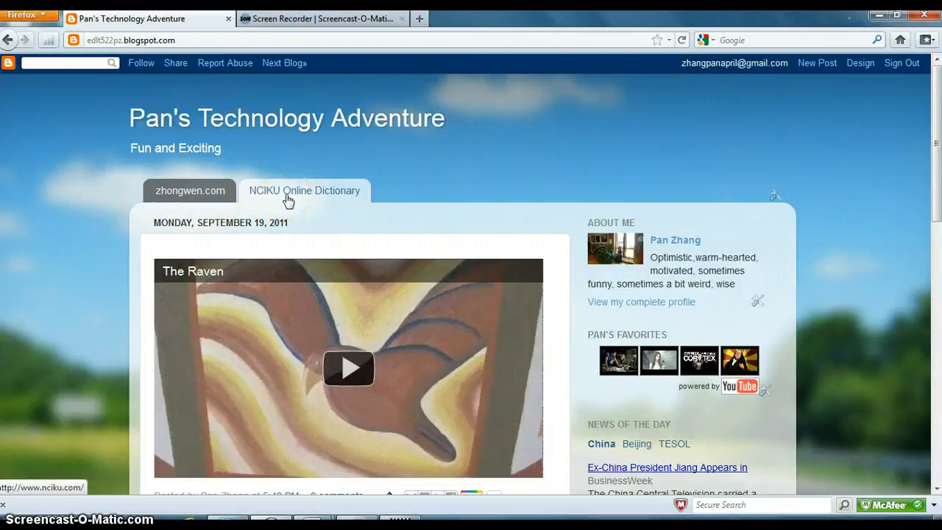
left_click(180, 202)
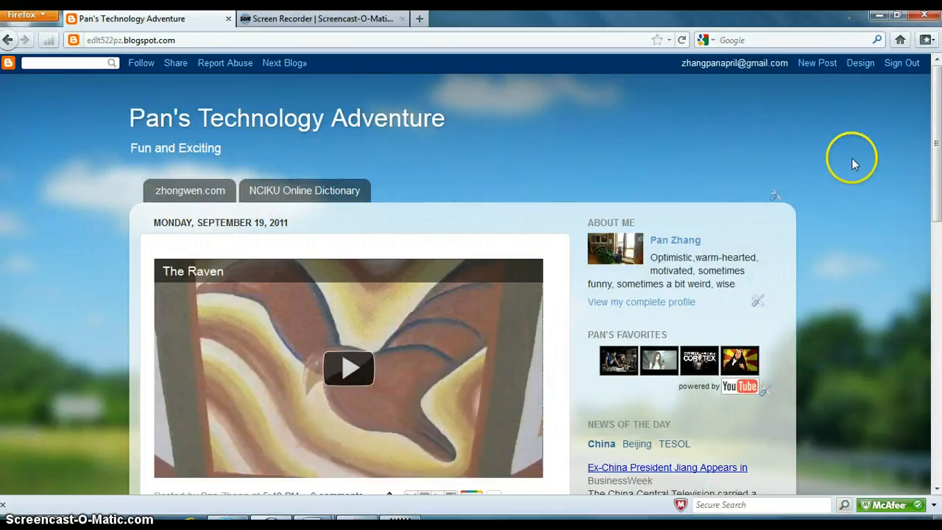
Return to the design page, move the Useful Chinese Language Sites gadget directly below About Me in the sidebar, and save the layout.
left_click(862, 63)
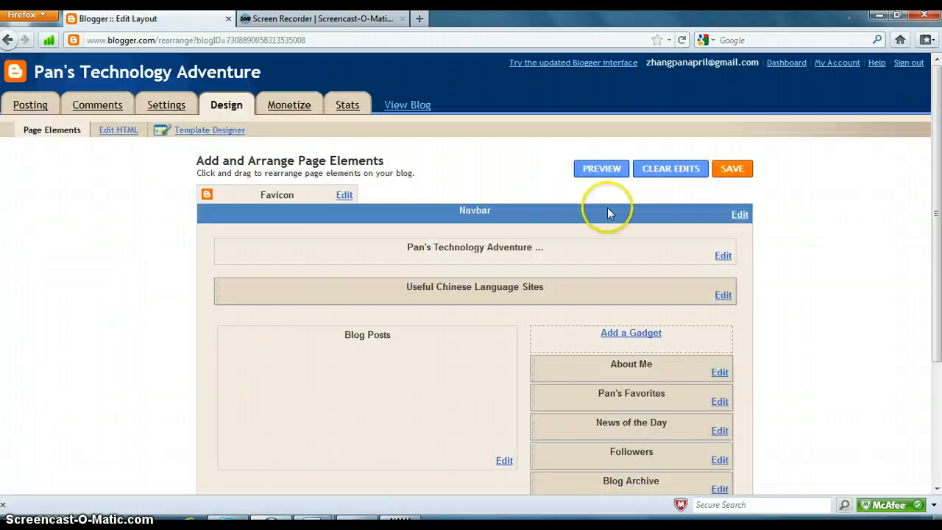
left_click_drag(584, 290, 620, 398)
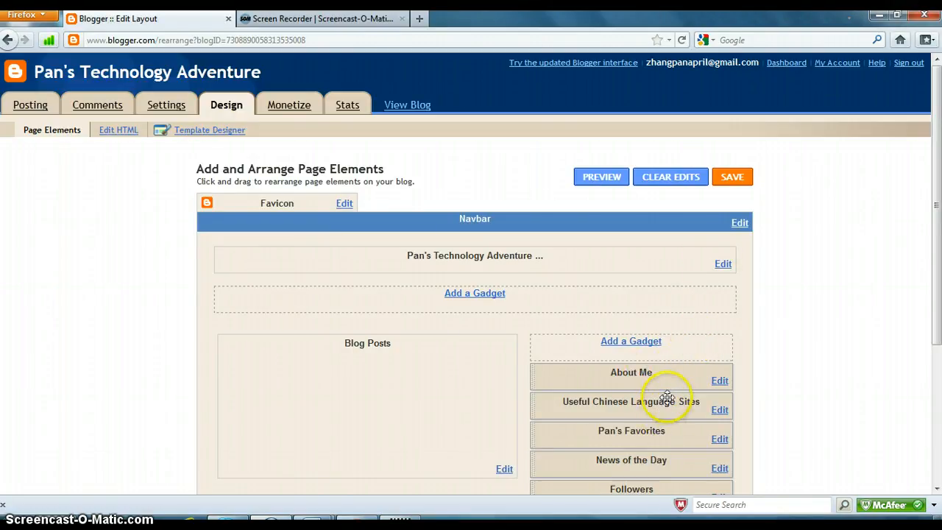
left_click(733, 179)
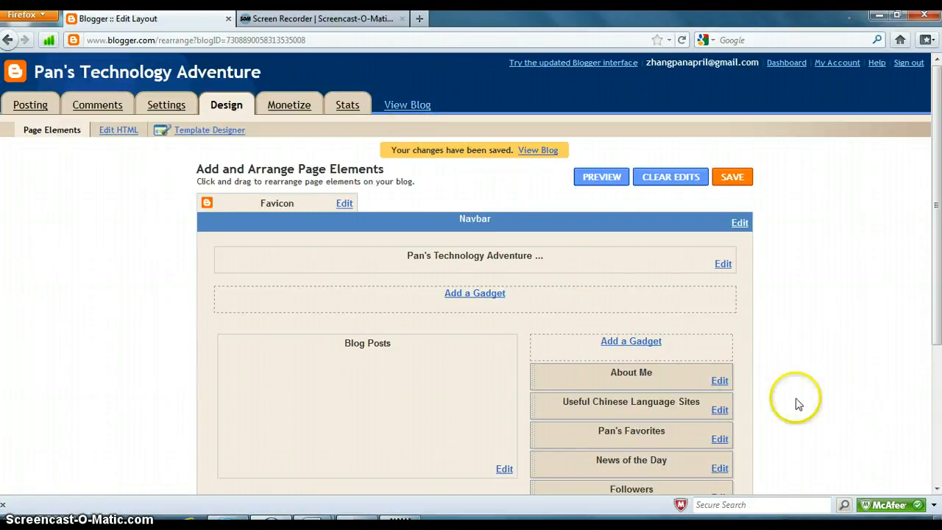
Start a Video Bar gadget for the blog's sidebar and title it "Chinese Videos".
left_click(631, 343)
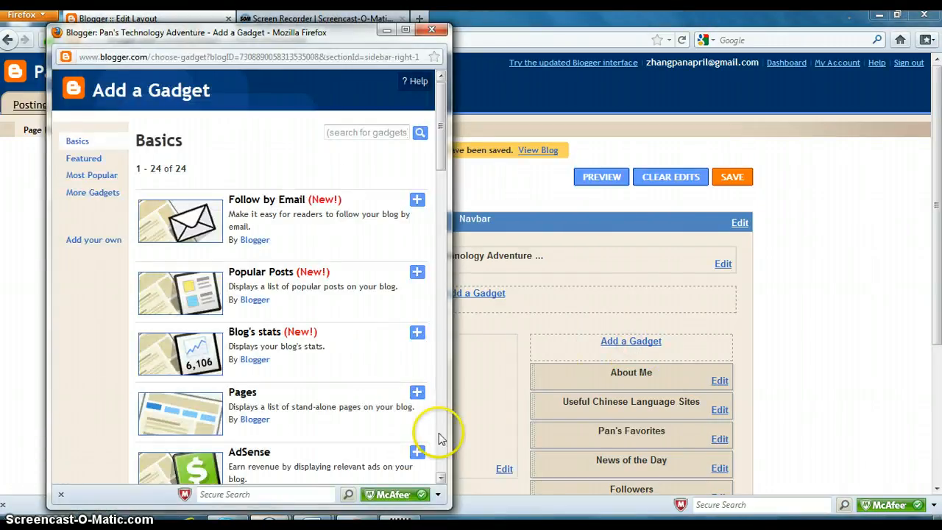
left_click(443, 446)
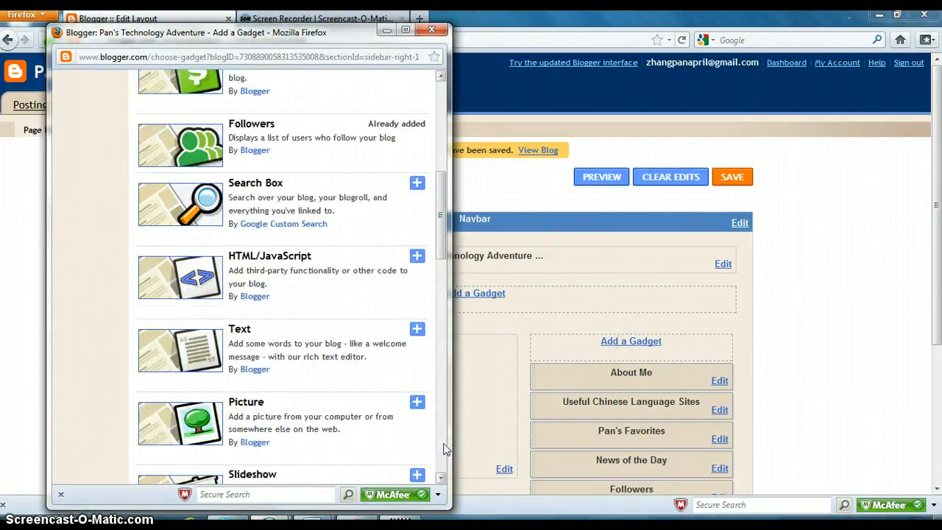
left_click(444, 449)
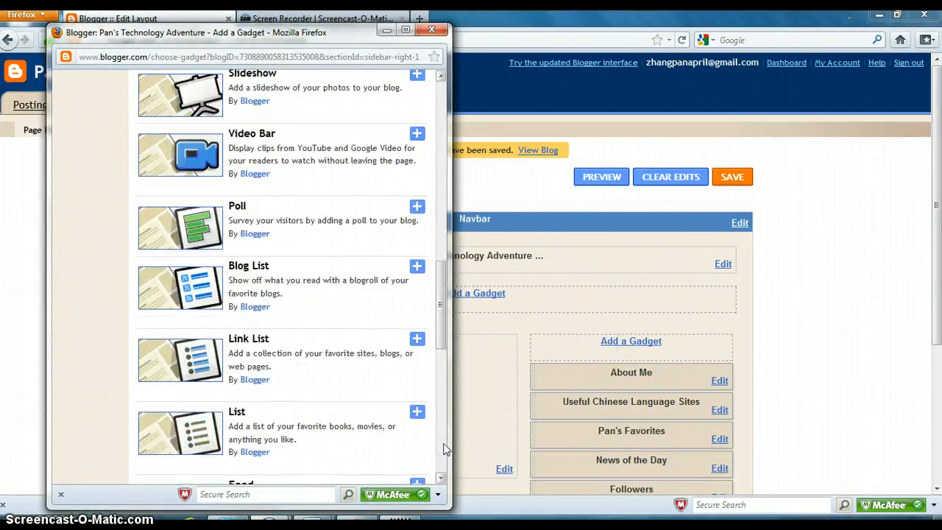
left_click(245, 135)
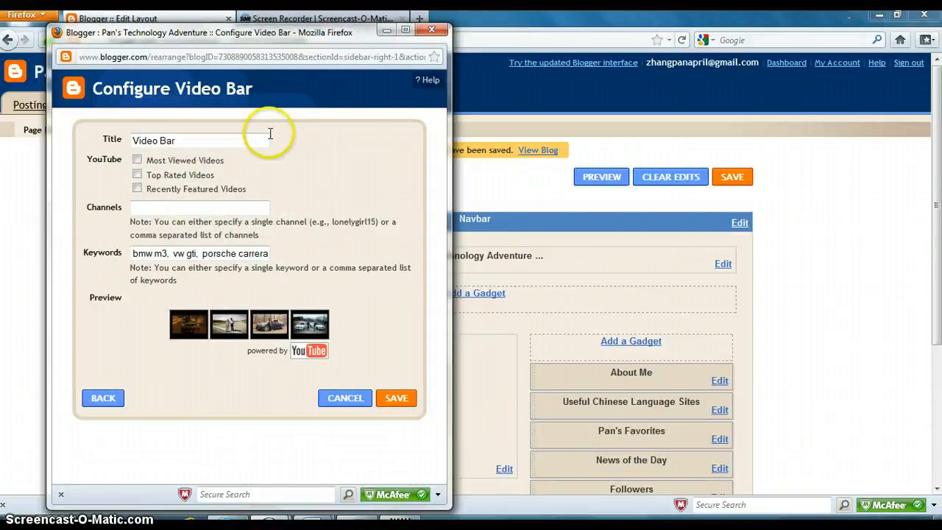
left_click(215, 137)
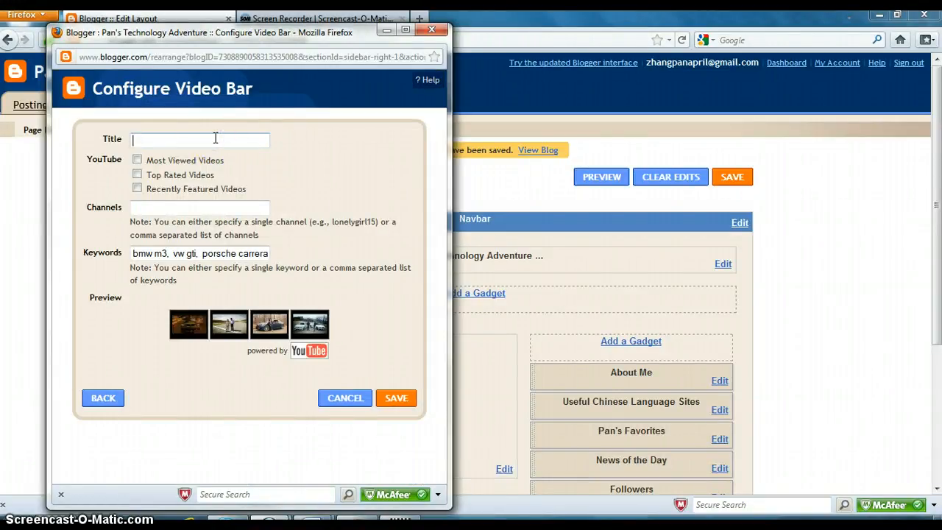
type("Chinese")
left_click(215, 140)
type("Vide")
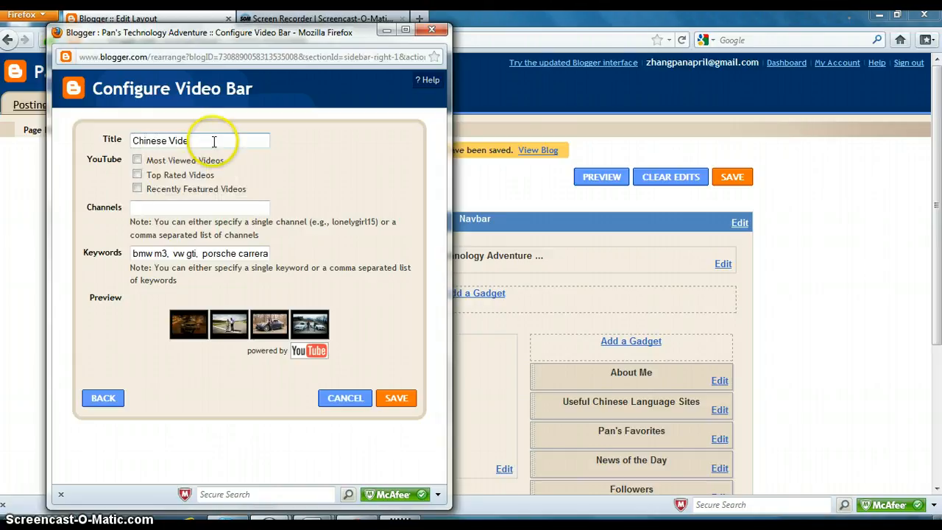
type("os")
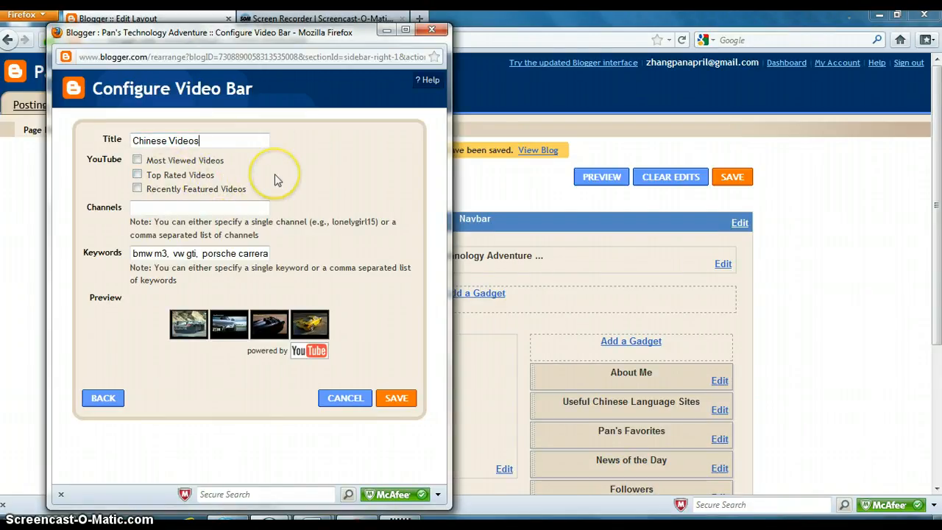
Replace the Video Bar's sample keywords with "Chinese language learning".
left_click(162, 210)
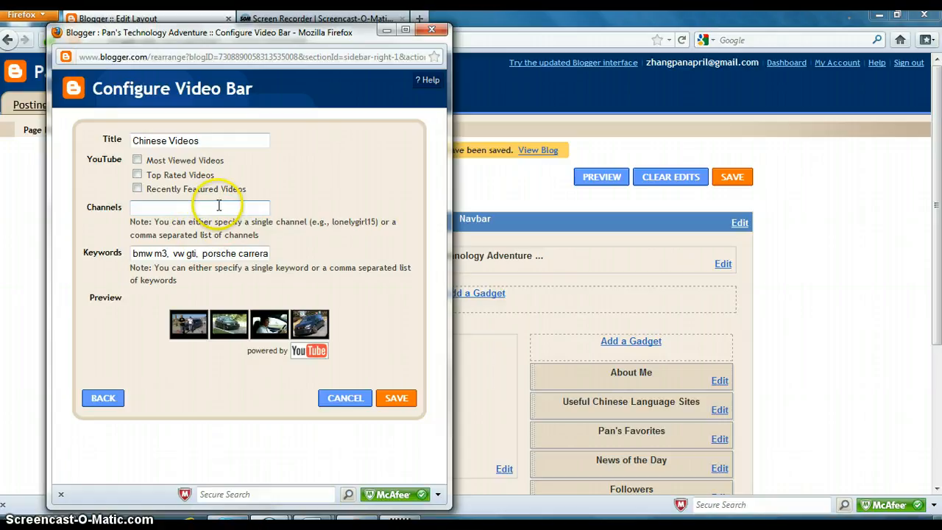
triple_click(197, 253)
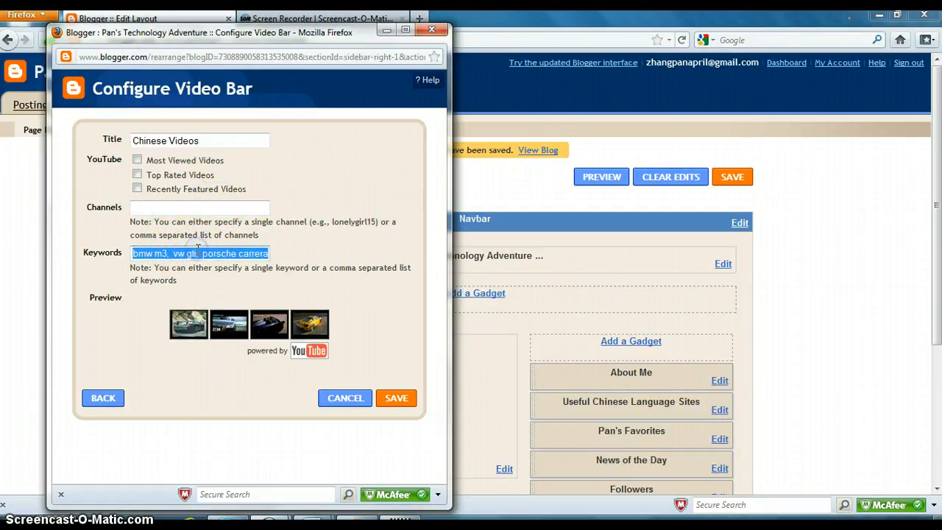
key("BackSpace")
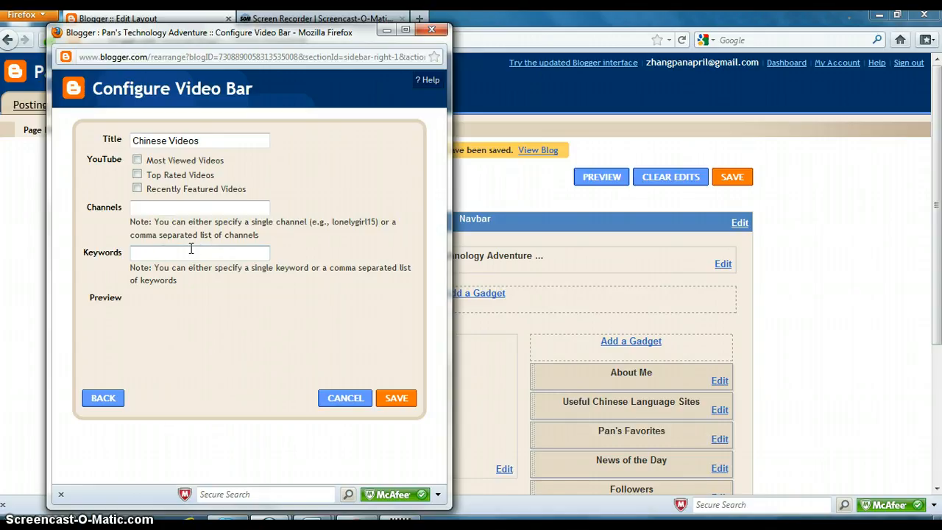
type("Chin")
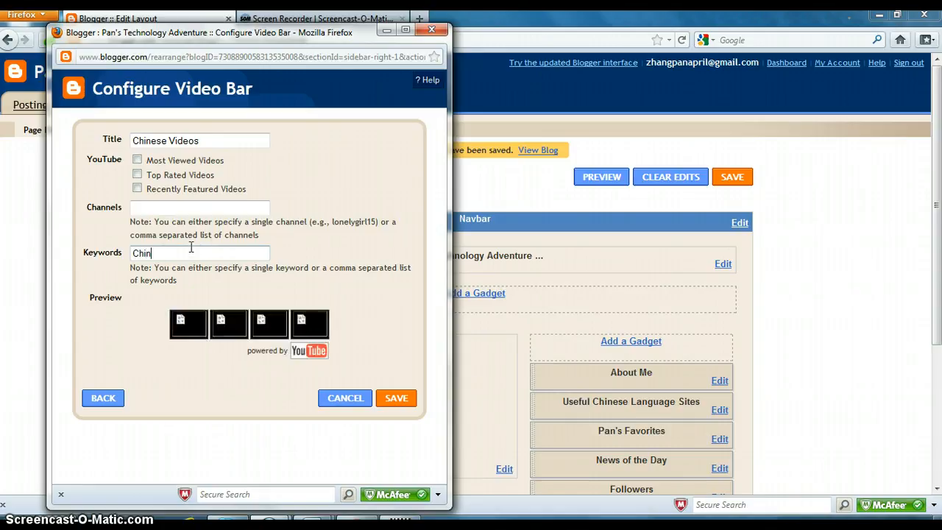
type("ese language learning")
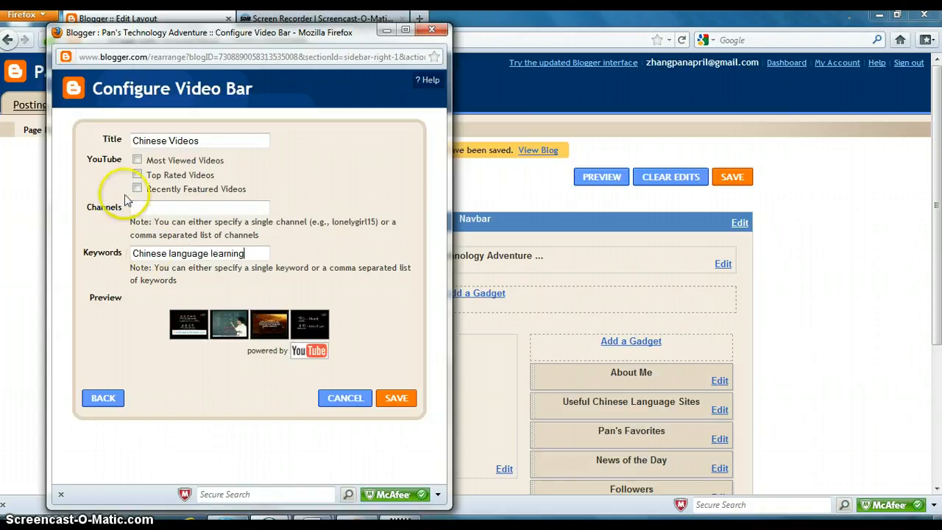
left_click(153, 207)
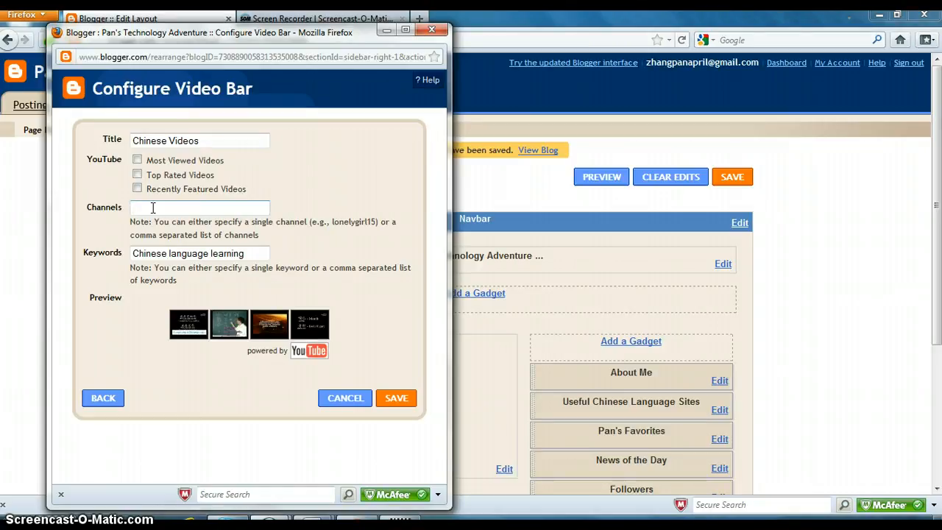
type("vworldedition")
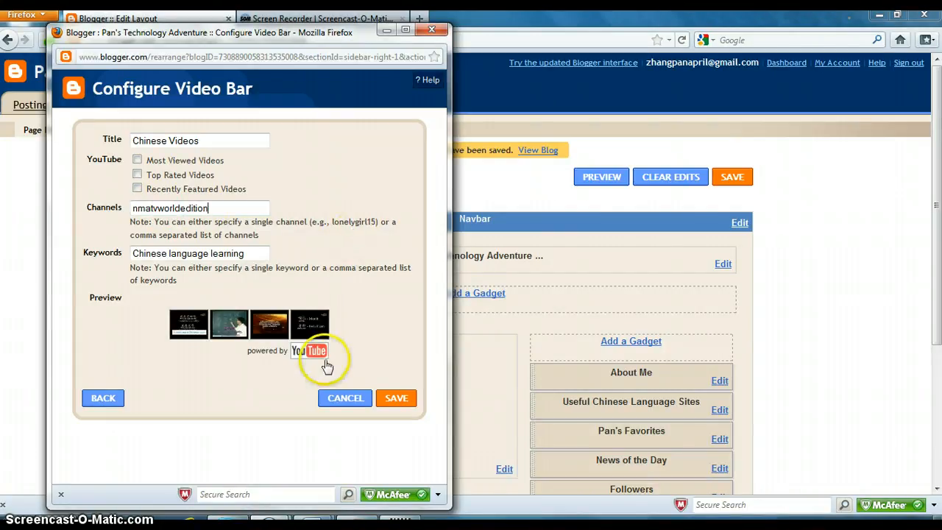
left_click(330, 403)
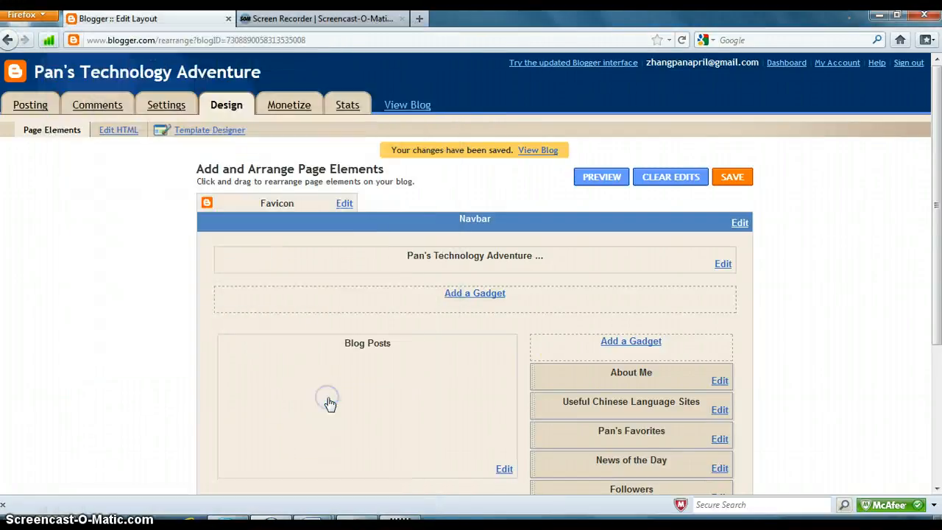
Start a Poll gadget for the blog's sidebar with the question "Do you think blogs are useful".
left_click(624, 343)
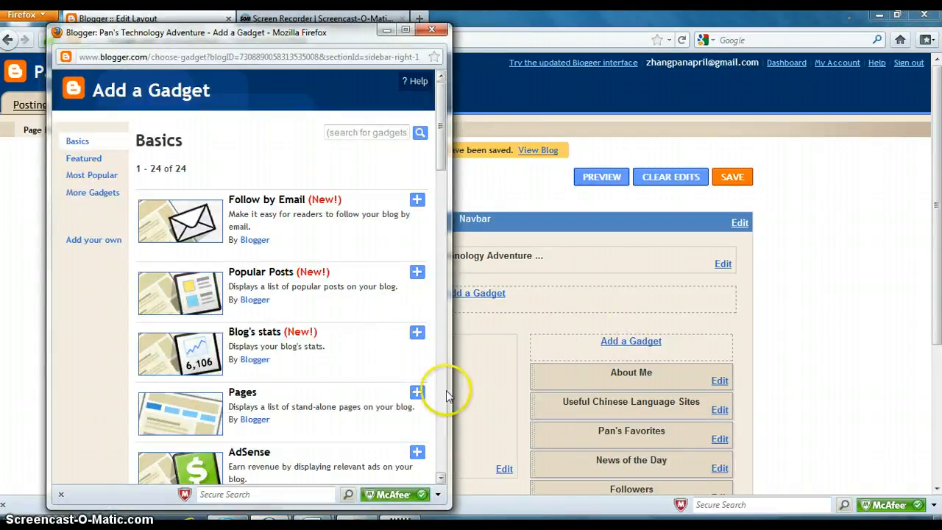
left_click(437, 449)
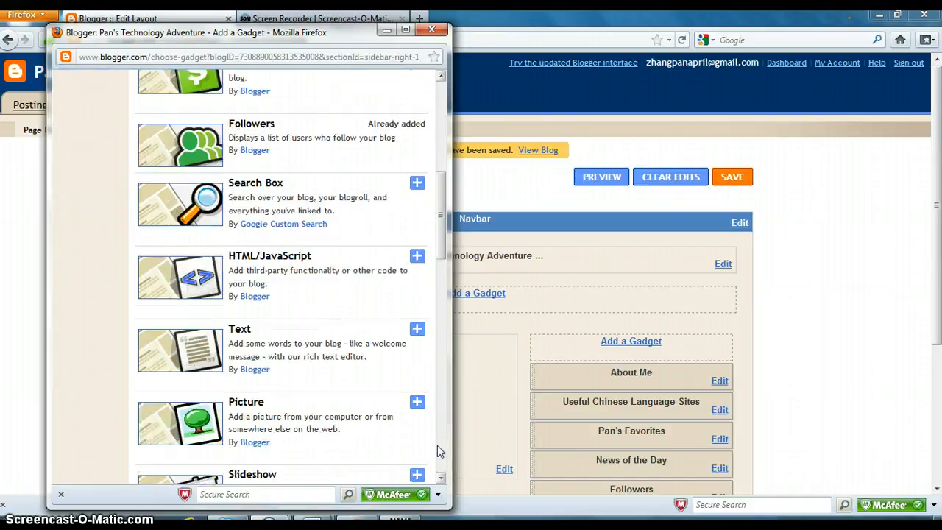
left_click(437, 449)
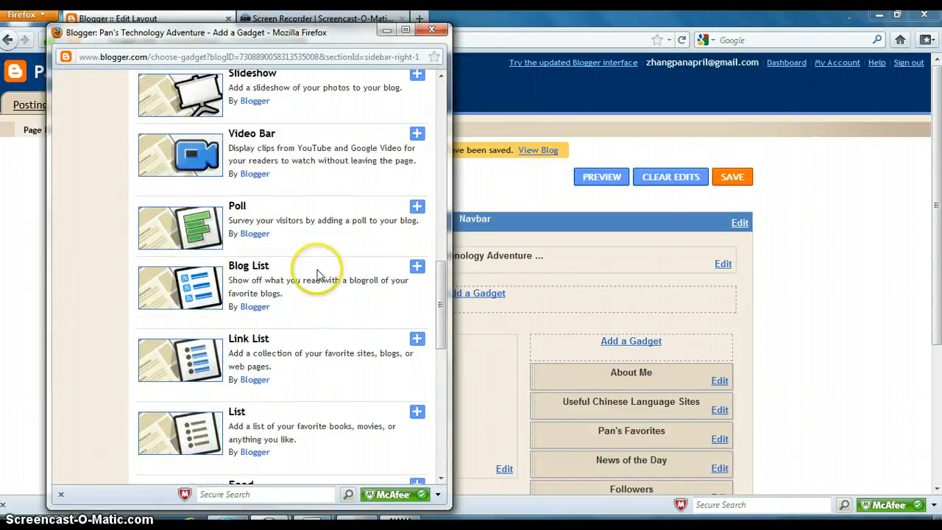
left_click(238, 209)
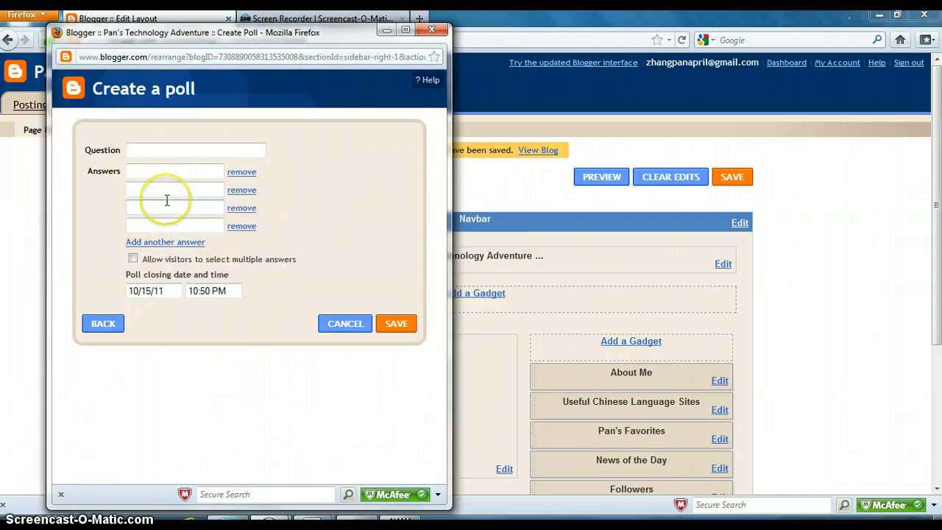
left_click(138, 150)
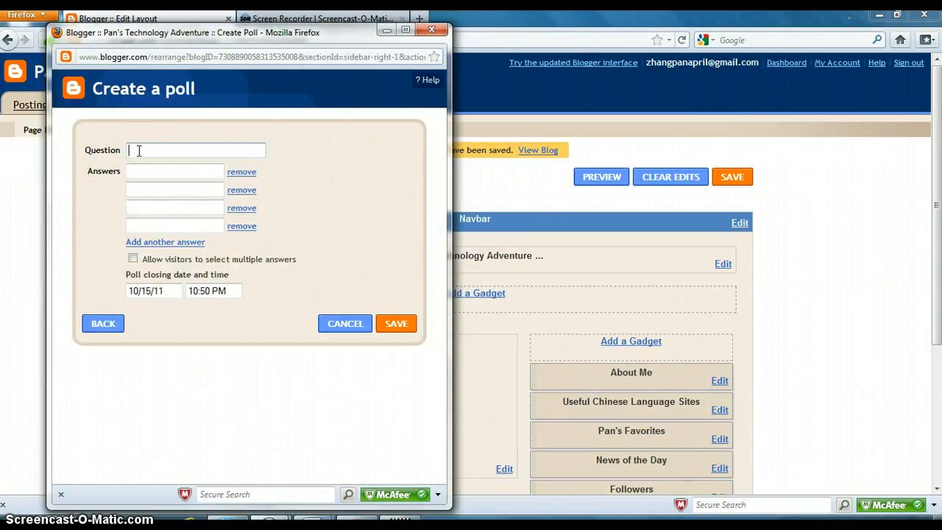
type("Do")
left_click(139, 147)
type("you think blogs are useful")
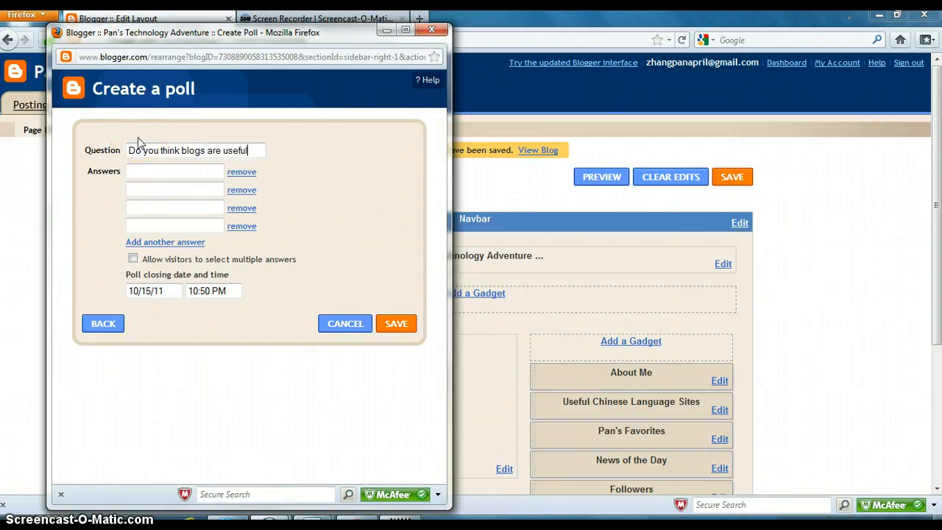
Enter "yes" and "no" as the poll's first two answers.
key("Tab")
type("yes")
key("Tab")
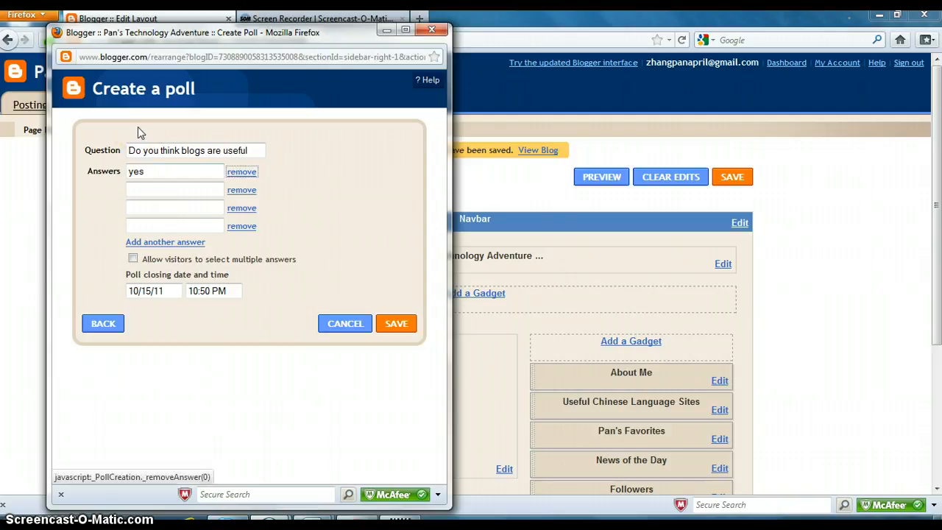
key("Tab")
type("no")
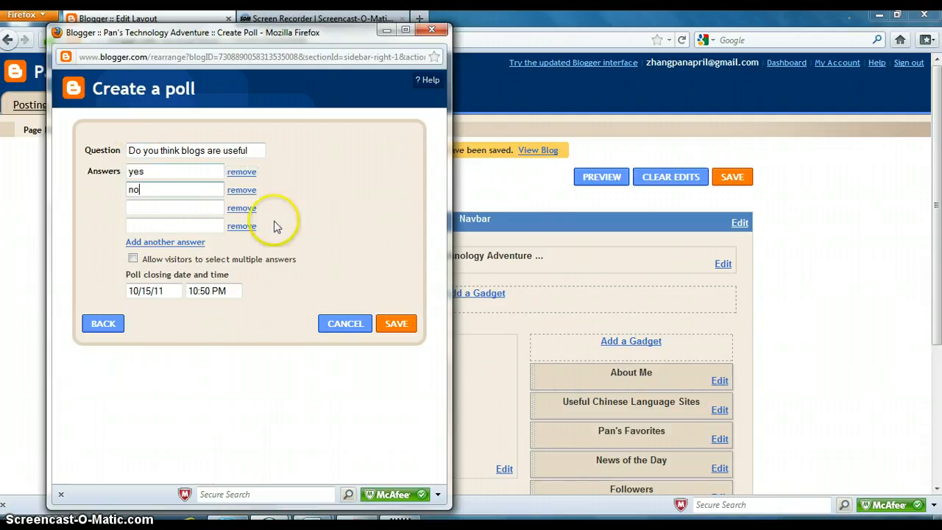
Set the poll's closing date to 10/19/11 and save the poll gadget.
left_click(149, 290)
key("BackSpace")
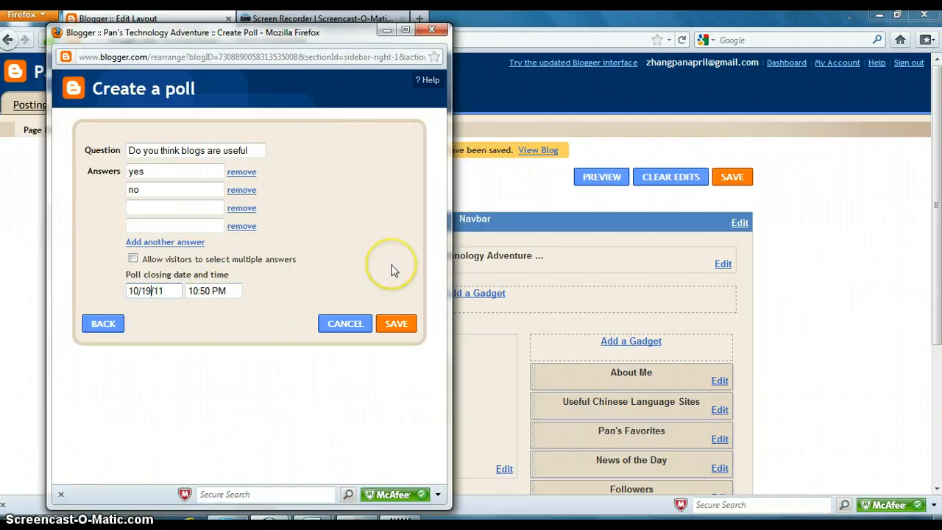
left_click(397, 322)
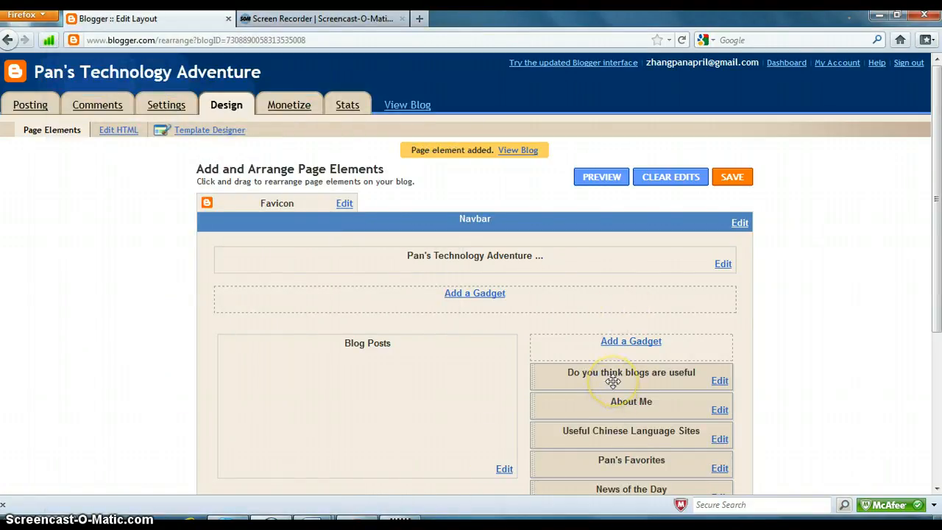
Move the poll gadget directly below About Me in the sidebar, save the layout, and check it on the published blog.
left_click_drag(613, 381, 618, 405)
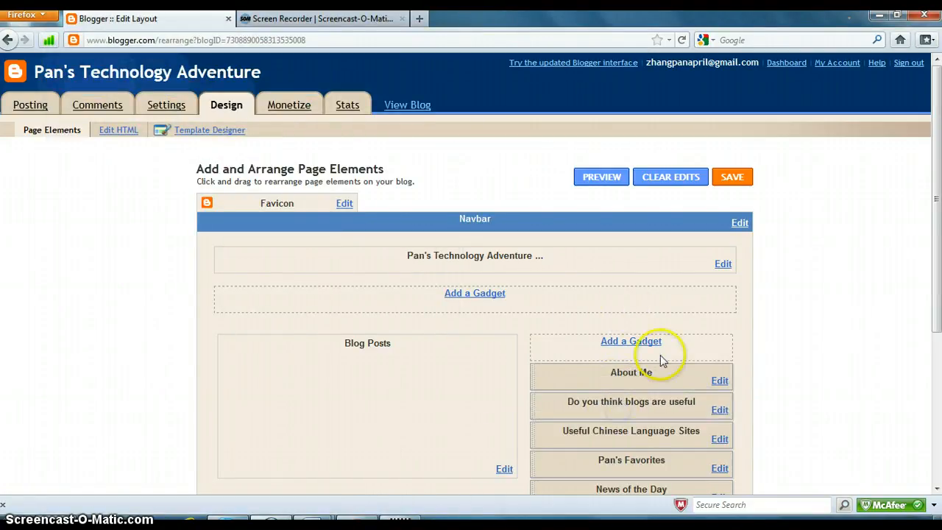
left_click(731, 177)
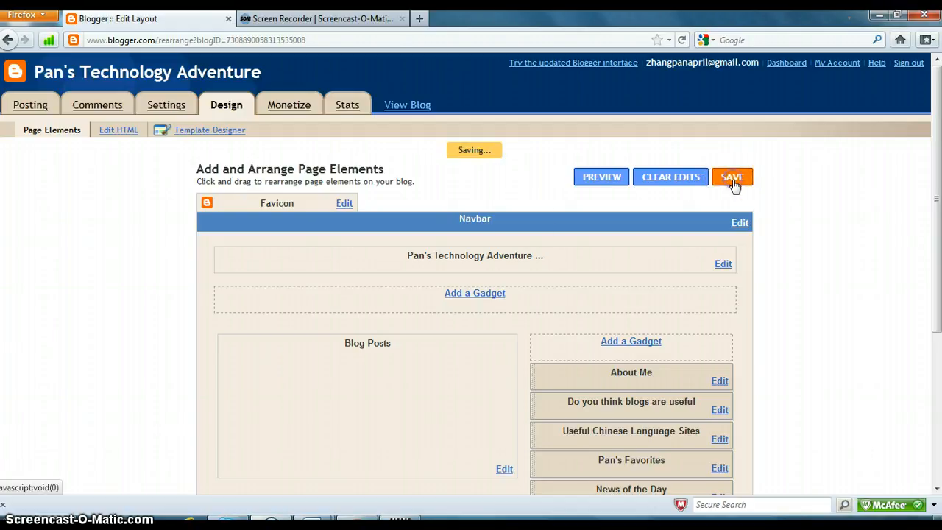
left_click(409, 107)
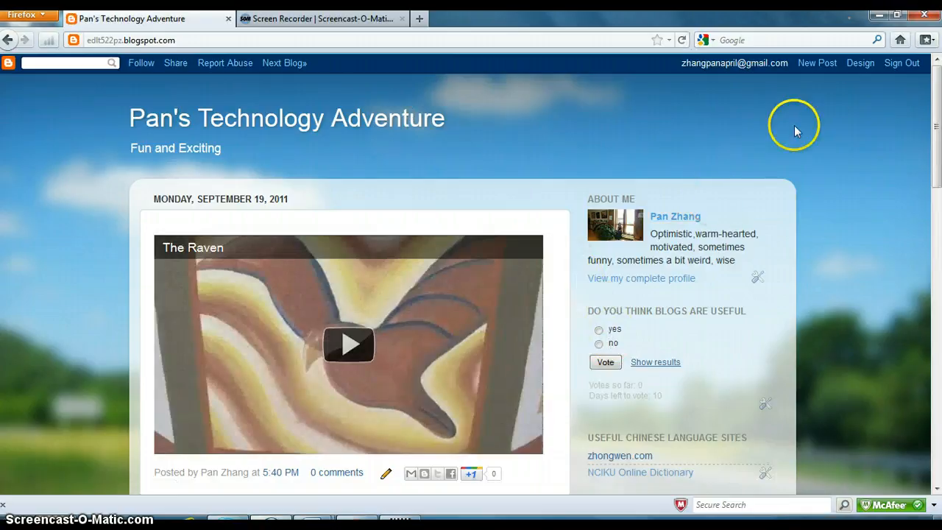
Return to the design page, look at the available sidebar gadgets without adding one, and view the published blog again.
left_click(859, 64)
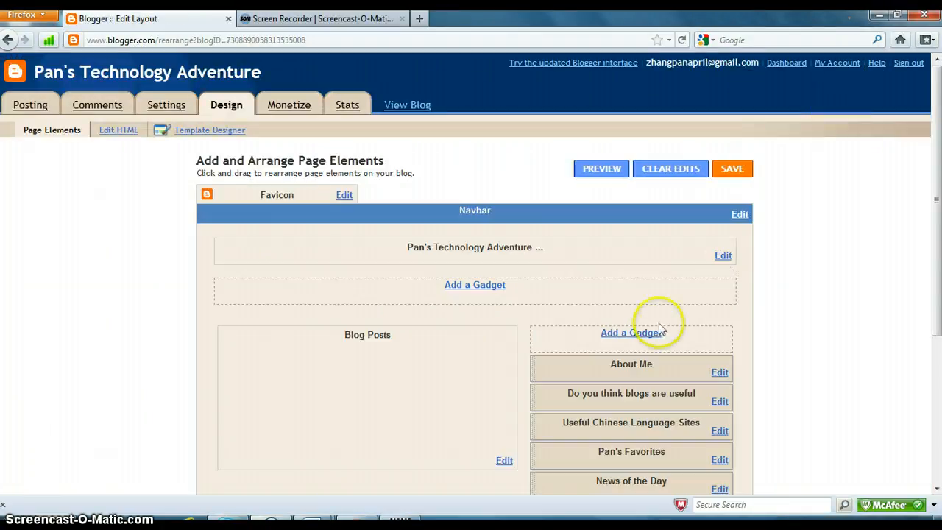
left_click(651, 335)
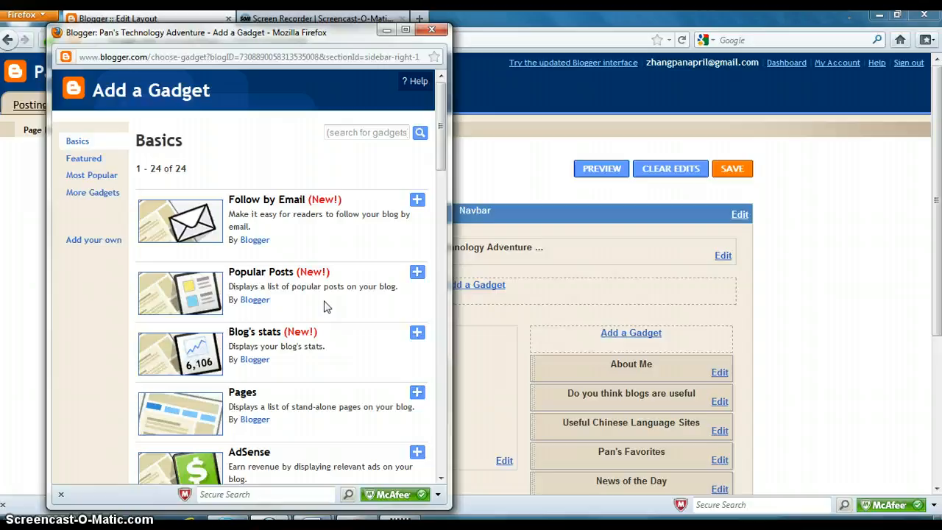
left_click(433, 33)
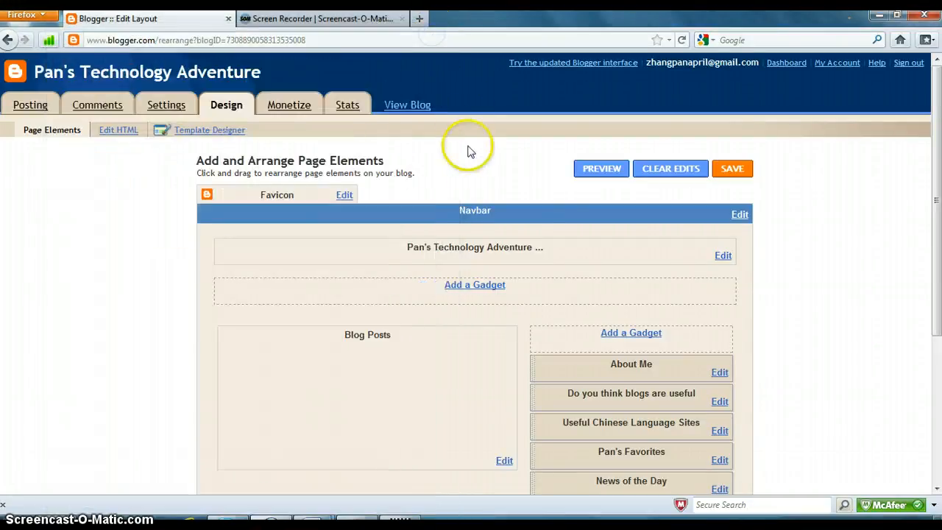
left_click(419, 104)
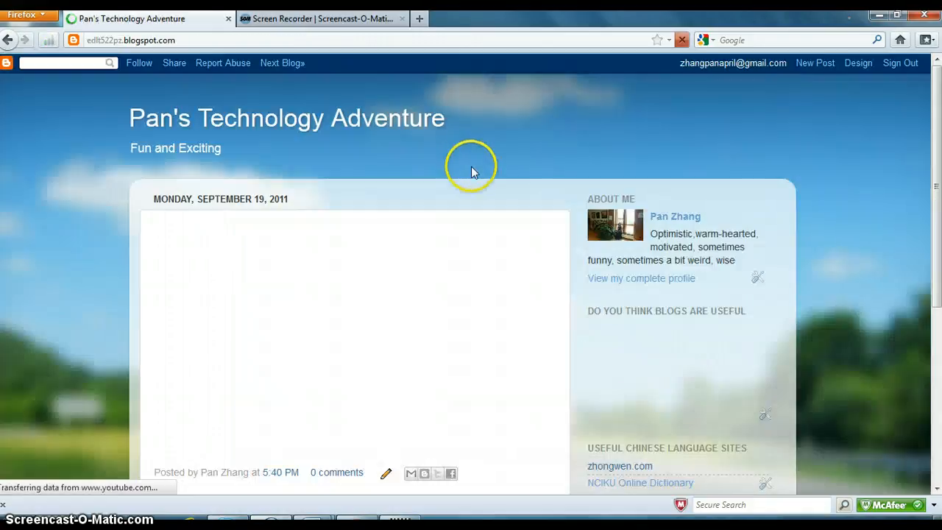